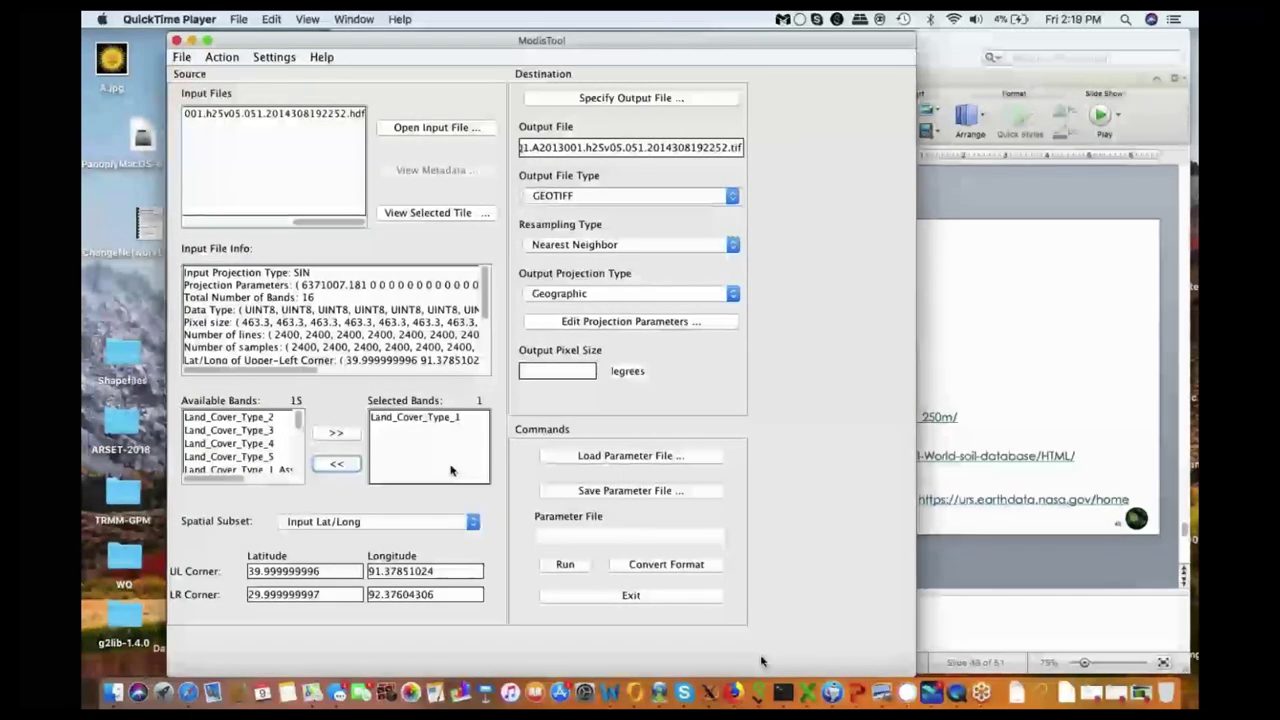
Step: Close the MODIS-LC-MRT.mp4 video and shift the presentation window aside to uncover the video files on the desktop
mouse_move(816, 519)
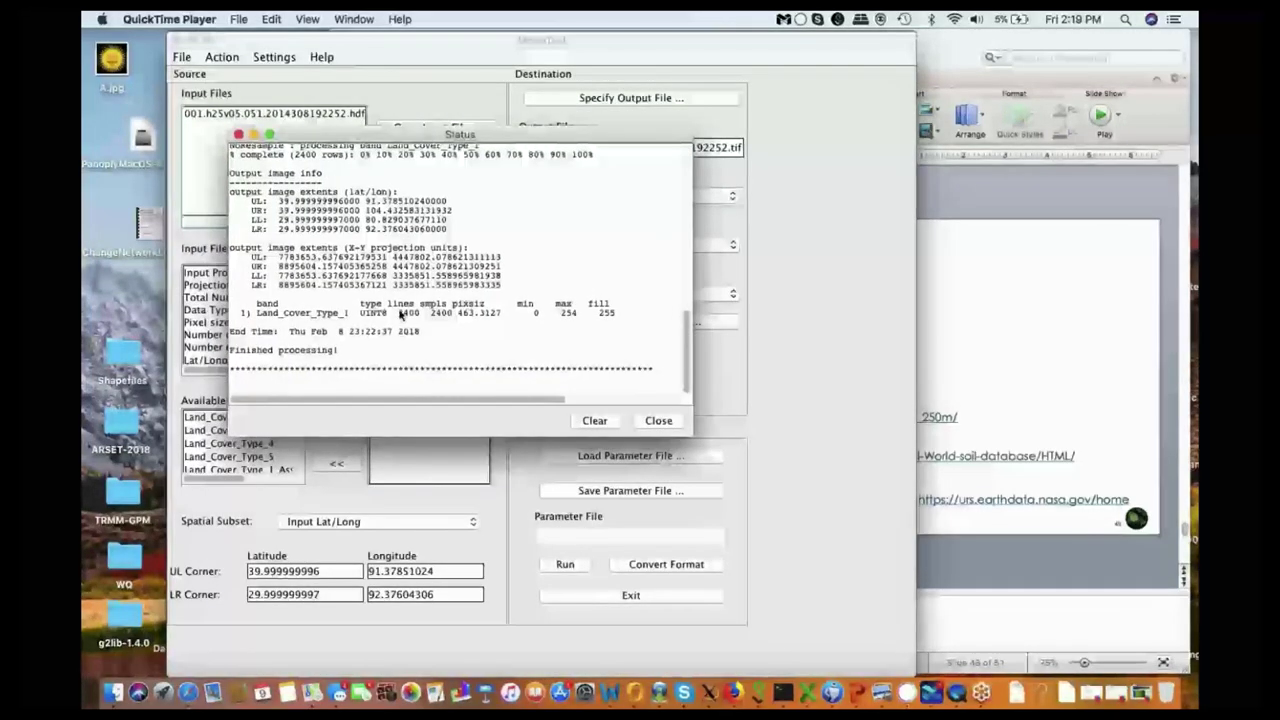
mouse_move(622, 652)
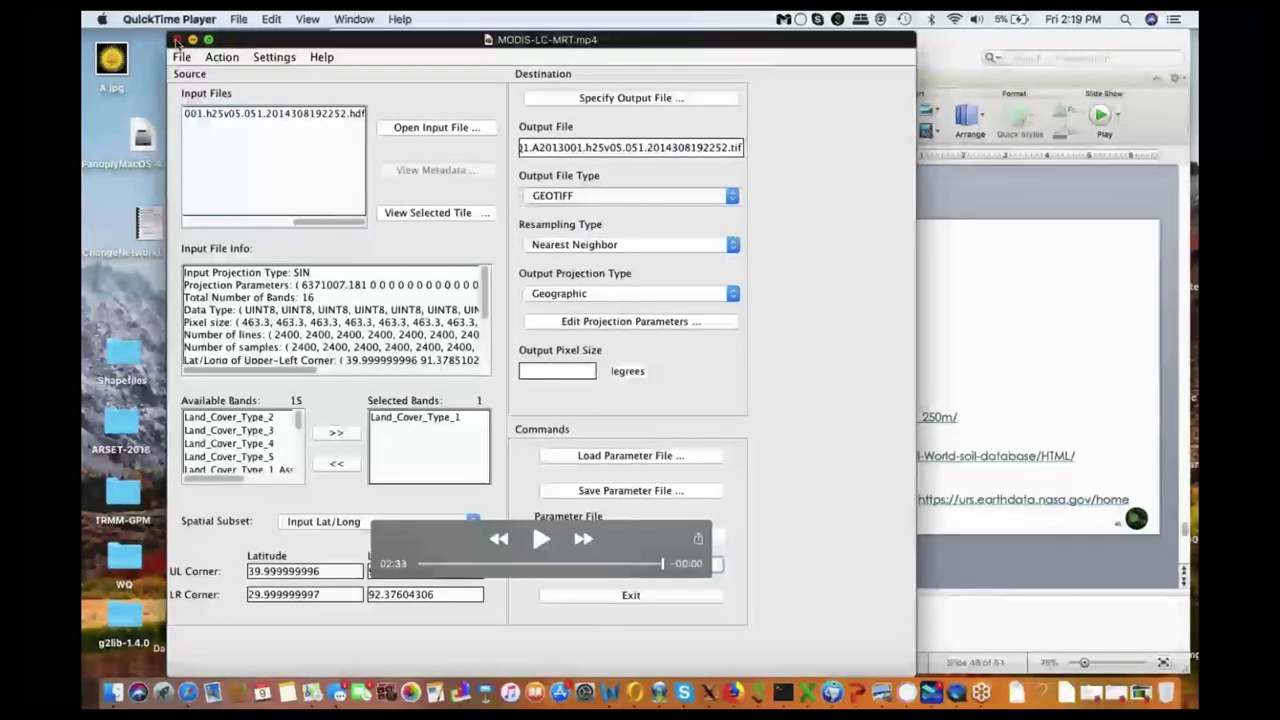
left_click(175, 41)
left_click_drag(517, 35, 325, 36)
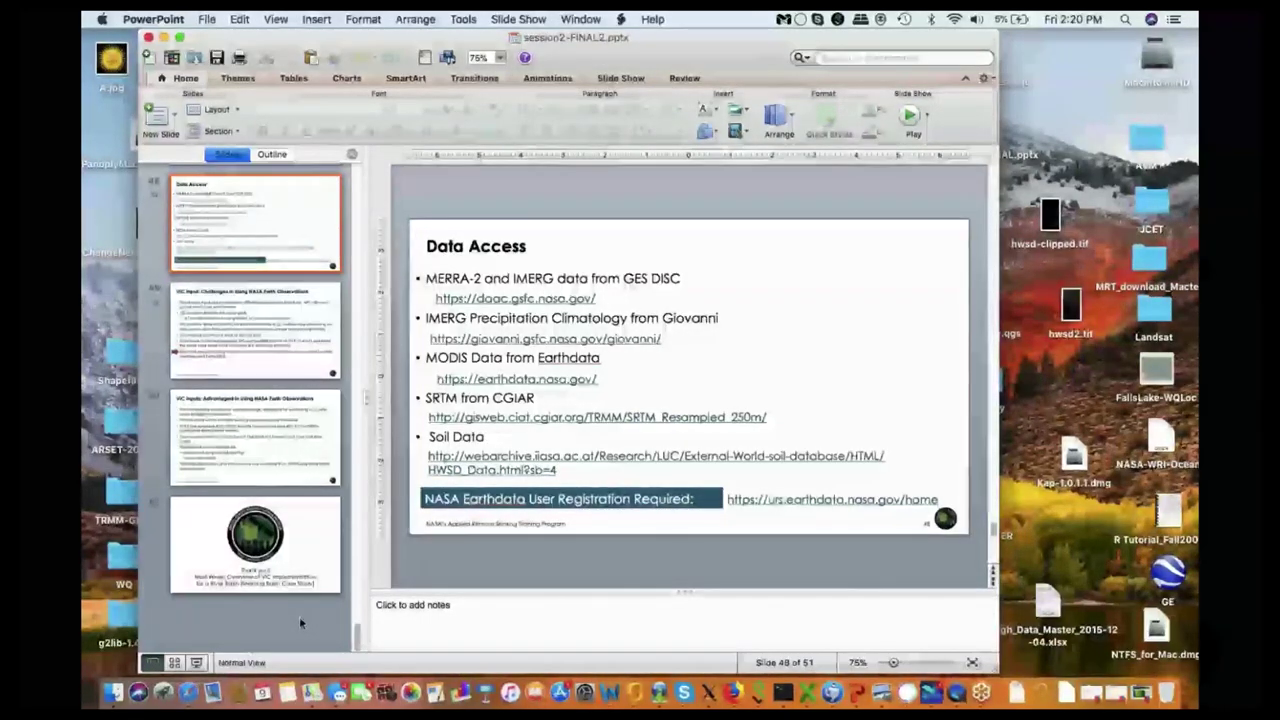
left_click_drag(342, 38, 449, 38)
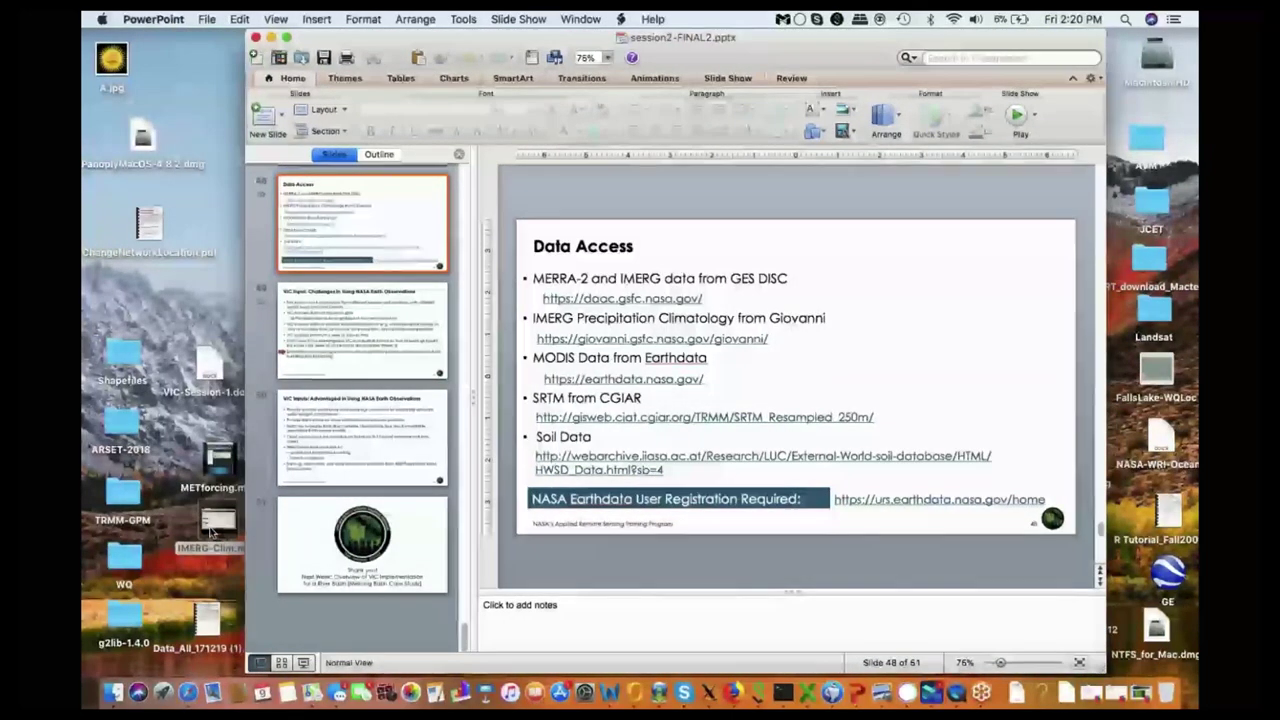
Step: Open the IMERG-Clim.mp4 video from the desktop and move its window up to the screen's upper edge
left_click(212, 533)
double_click(212, 533)
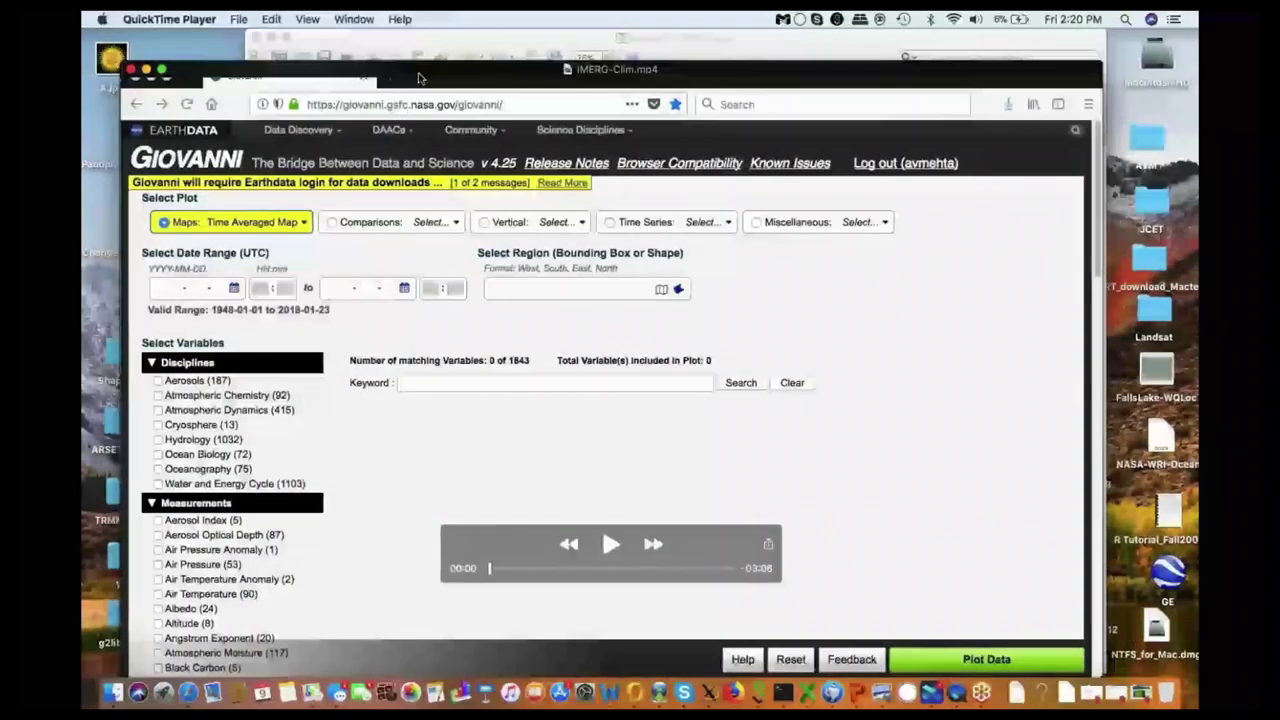
left_click_drag(419, 79, 419, 48)
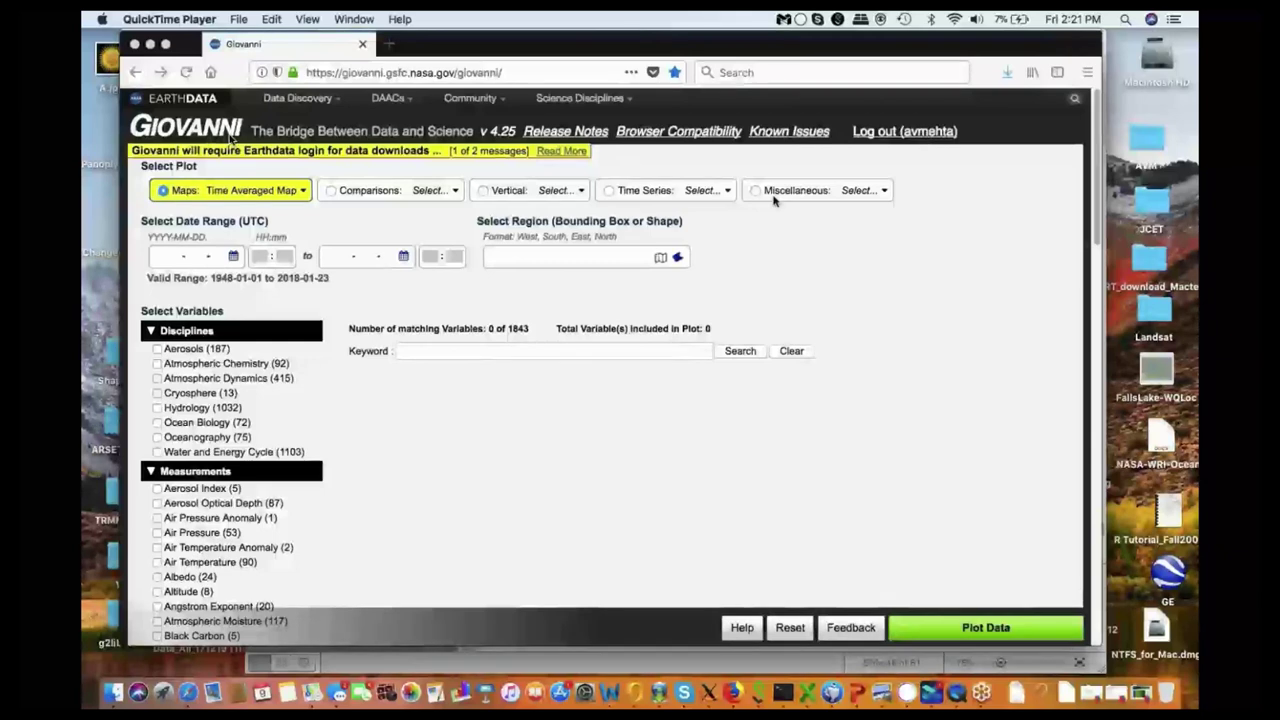
Step: Search the Giovanni variables with the keyword "IMERG Final"
left_click(576, 350)
type("IMERG")
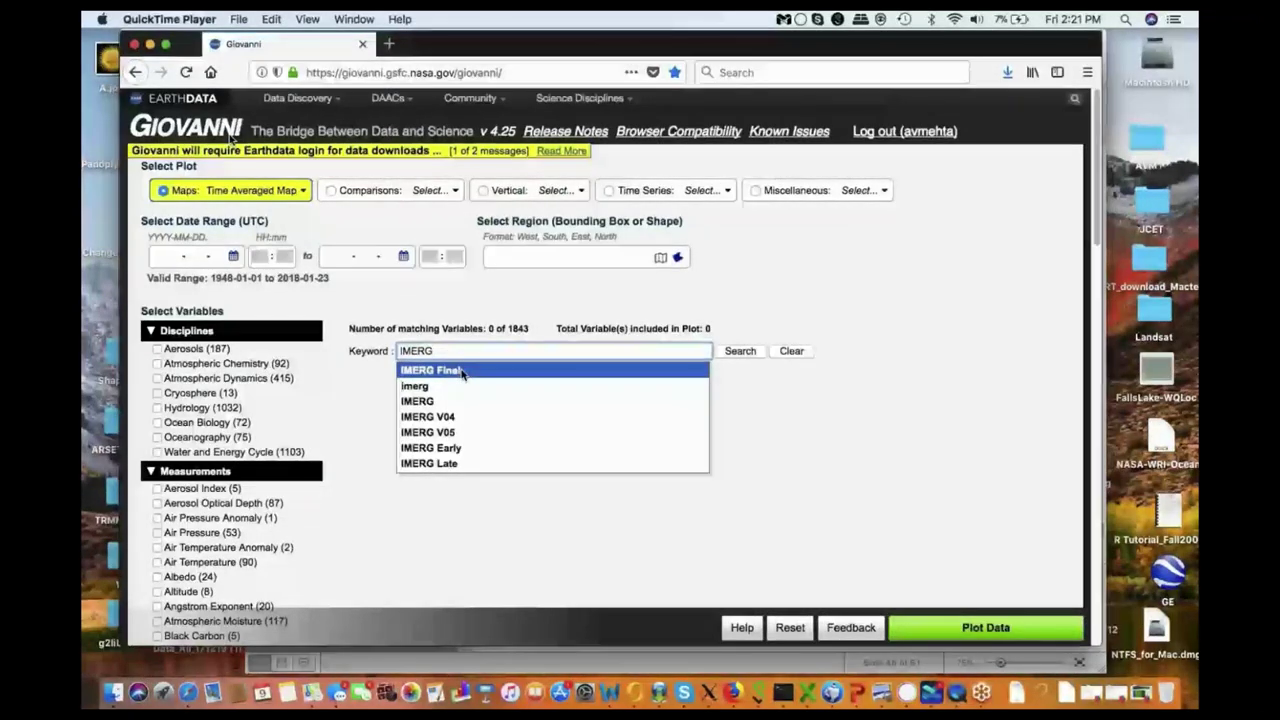
left_click(462, 371)
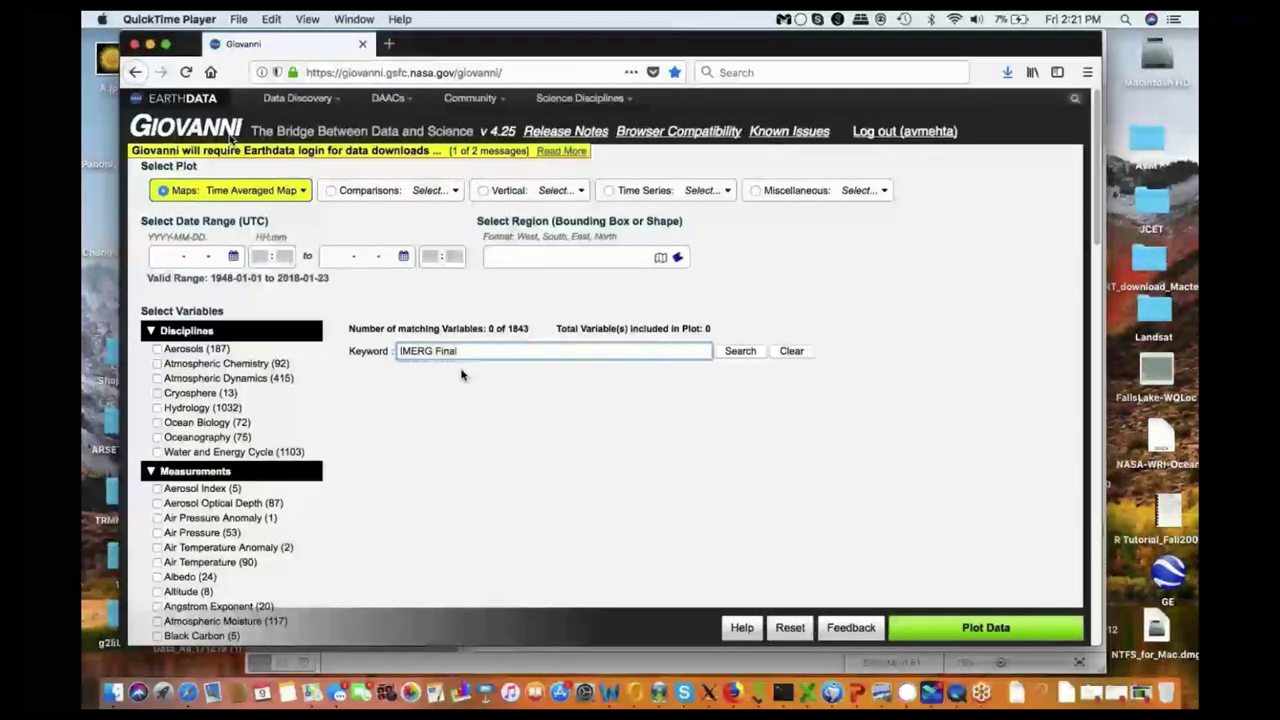
left_click(745, 354)
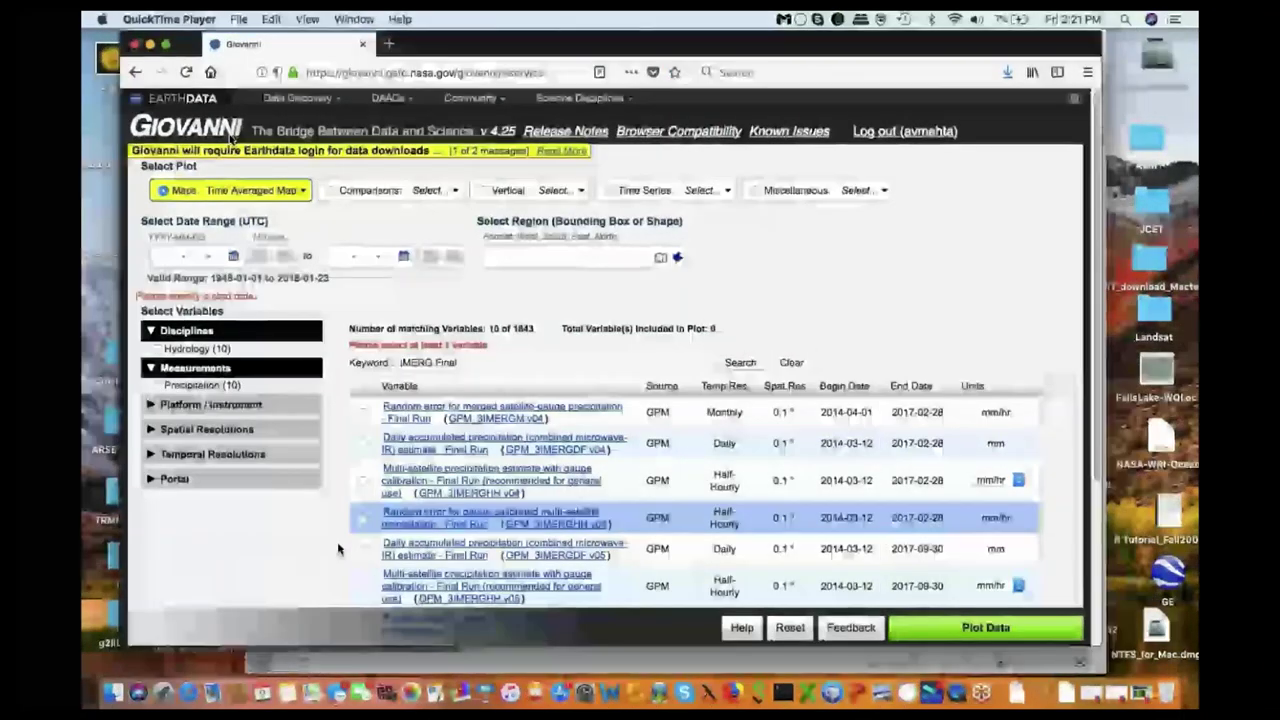
Step: Add the monthly merged satellite-gauge precipitation estimate, Final Run (GPM_3IMERGM v05), as the plot variable
scroll(300, 574, "down", 5)
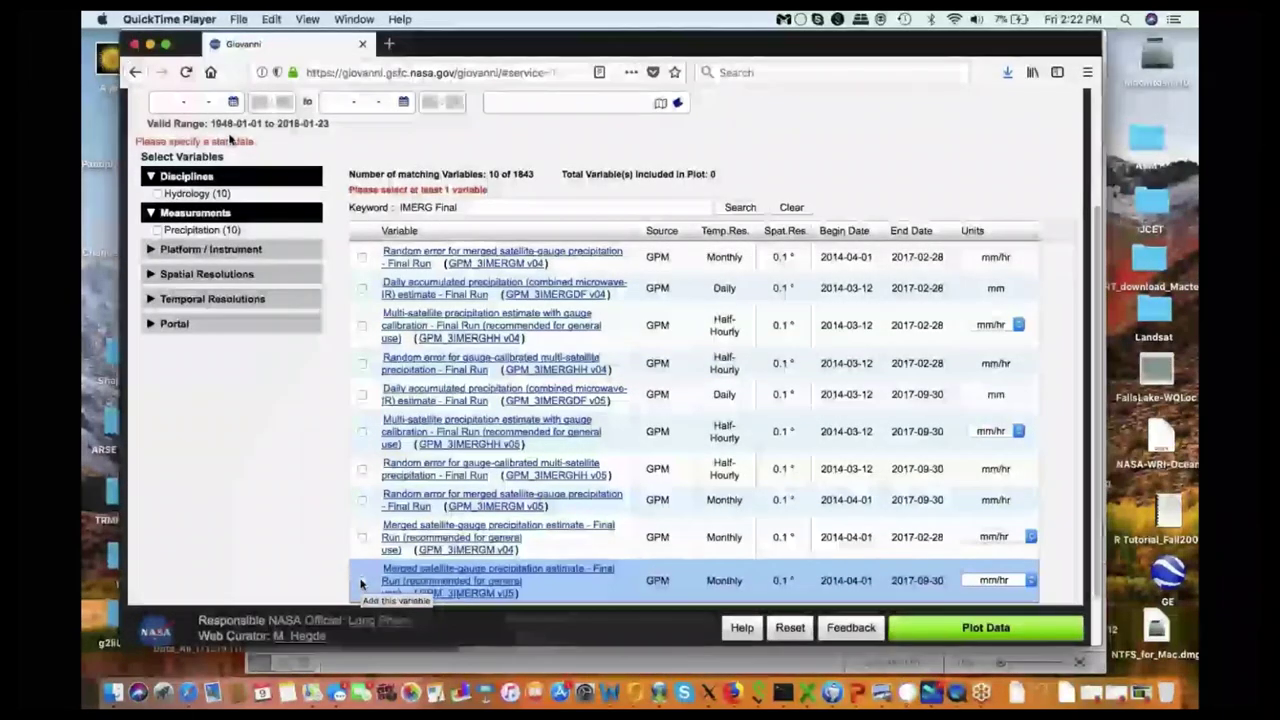
left_click(362, 584)
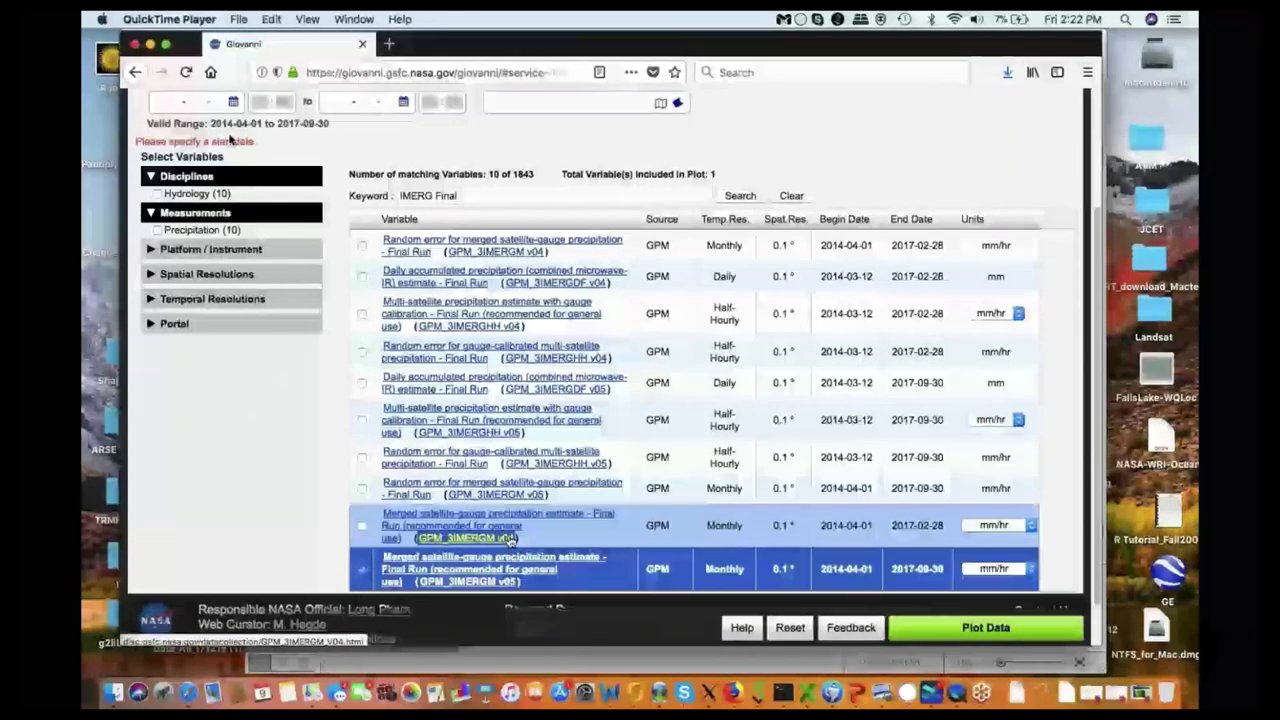
mouse_move(410, 573)
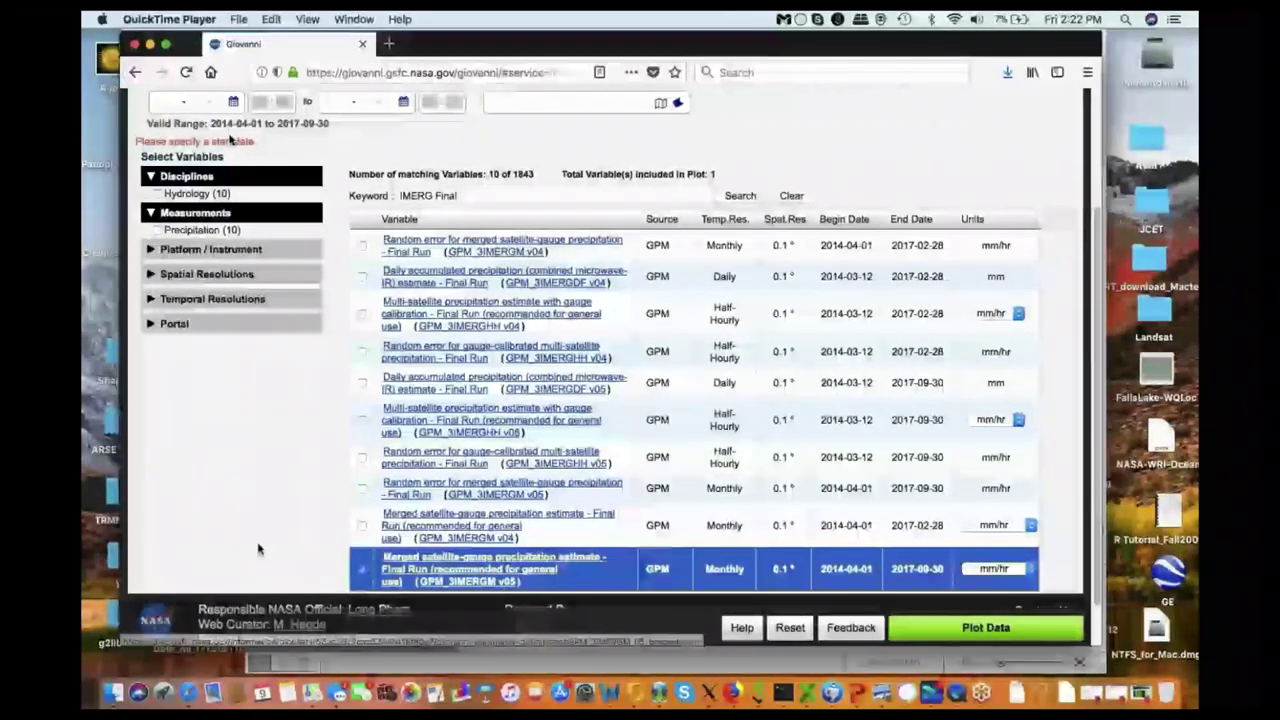
Step: Set the start of the date range to January 2015
scroll(258, 545, "up", 3)
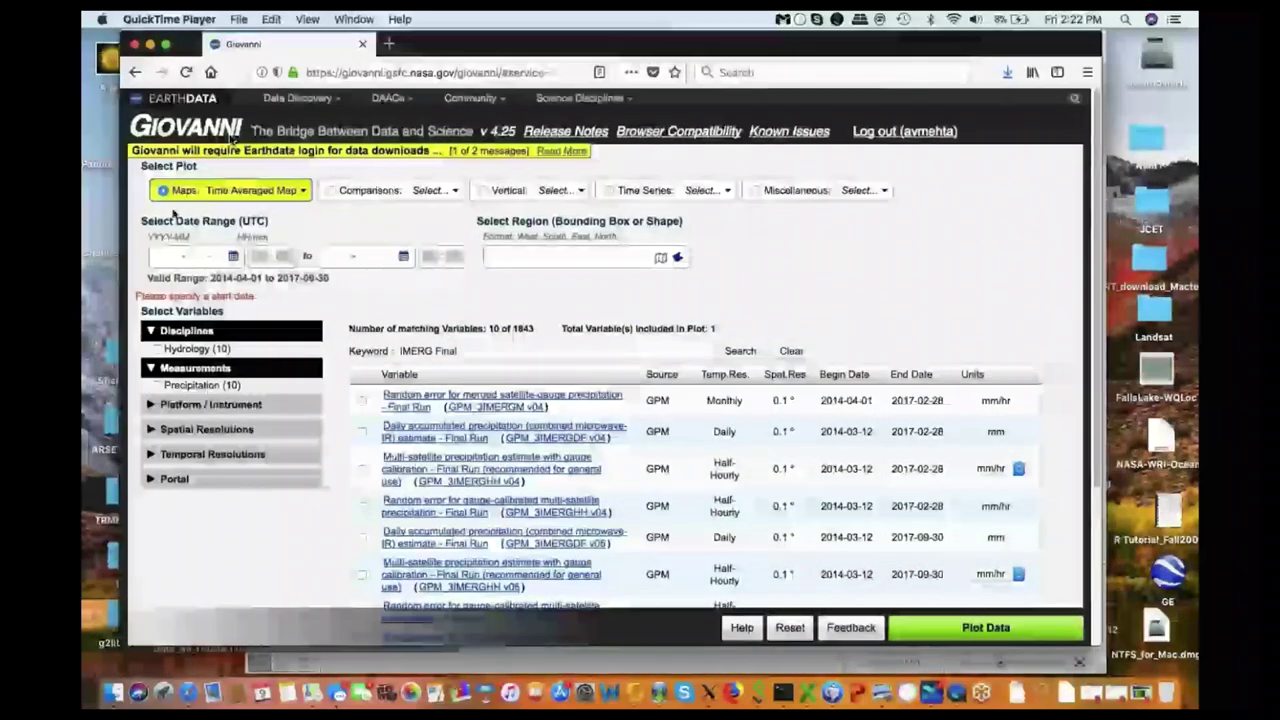
left_click(233, 256)
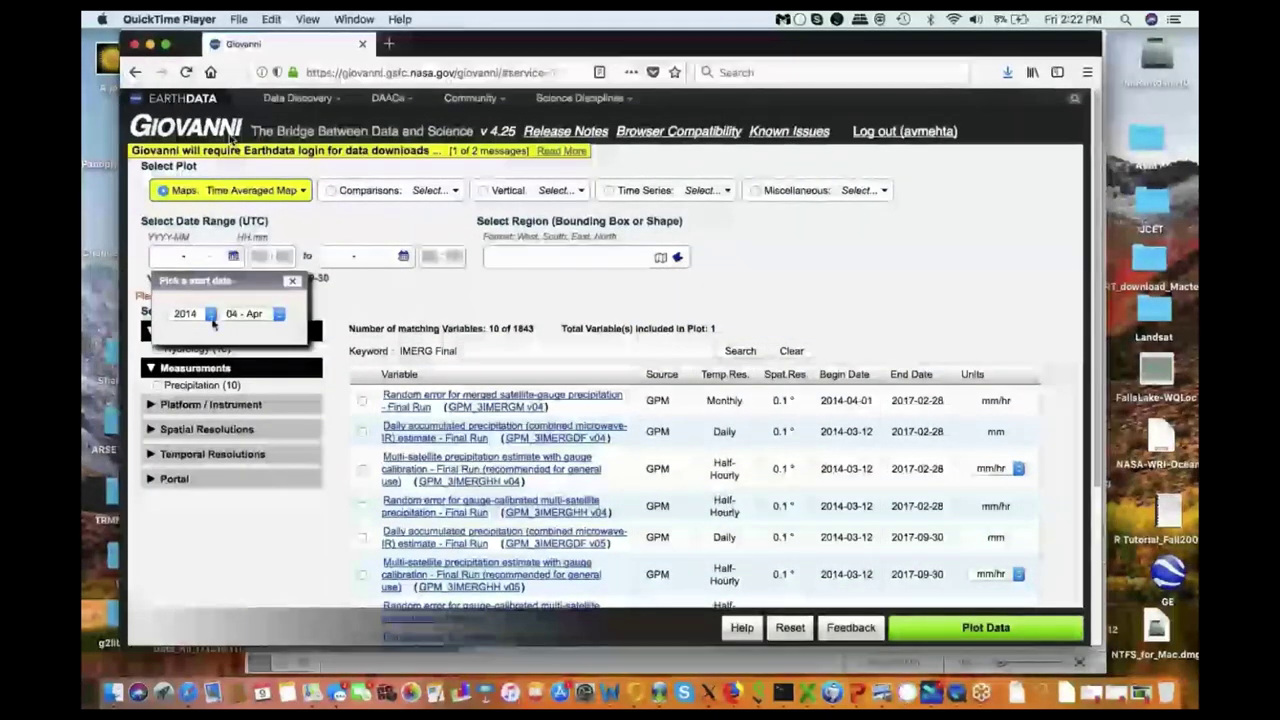
left_click(208, 314)
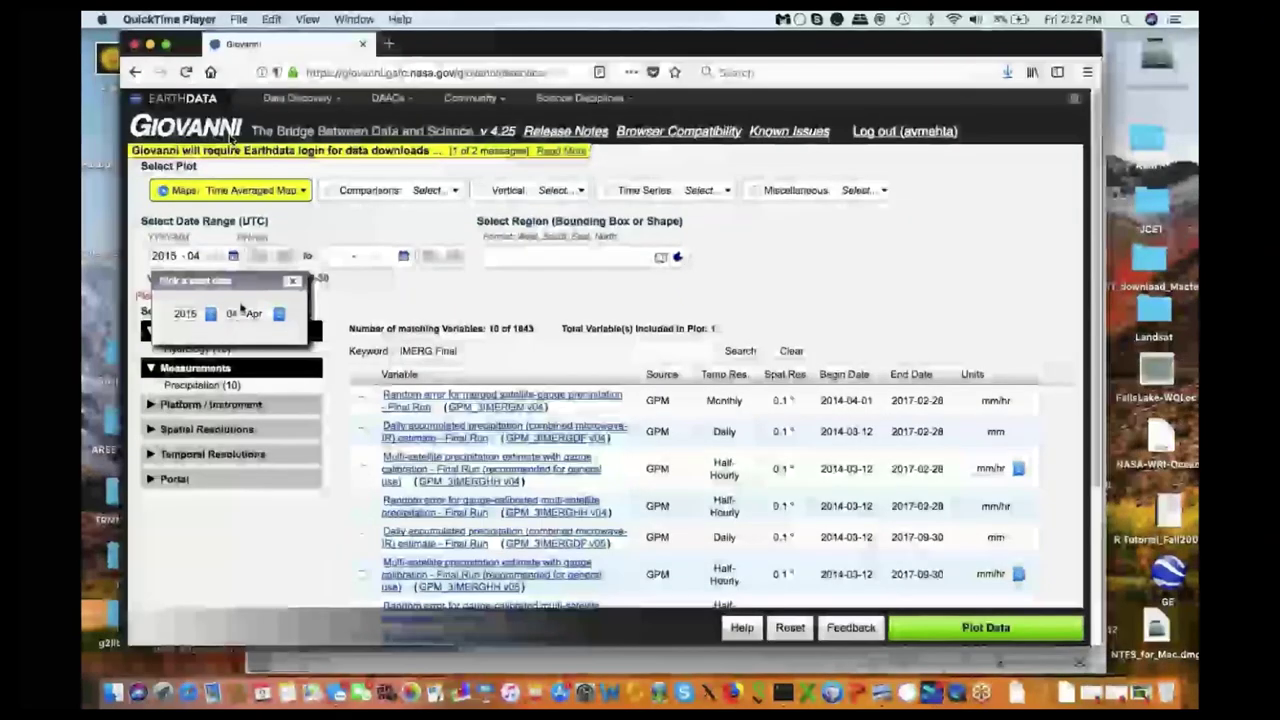
left_click(244, 314)
left_click(252, 282)
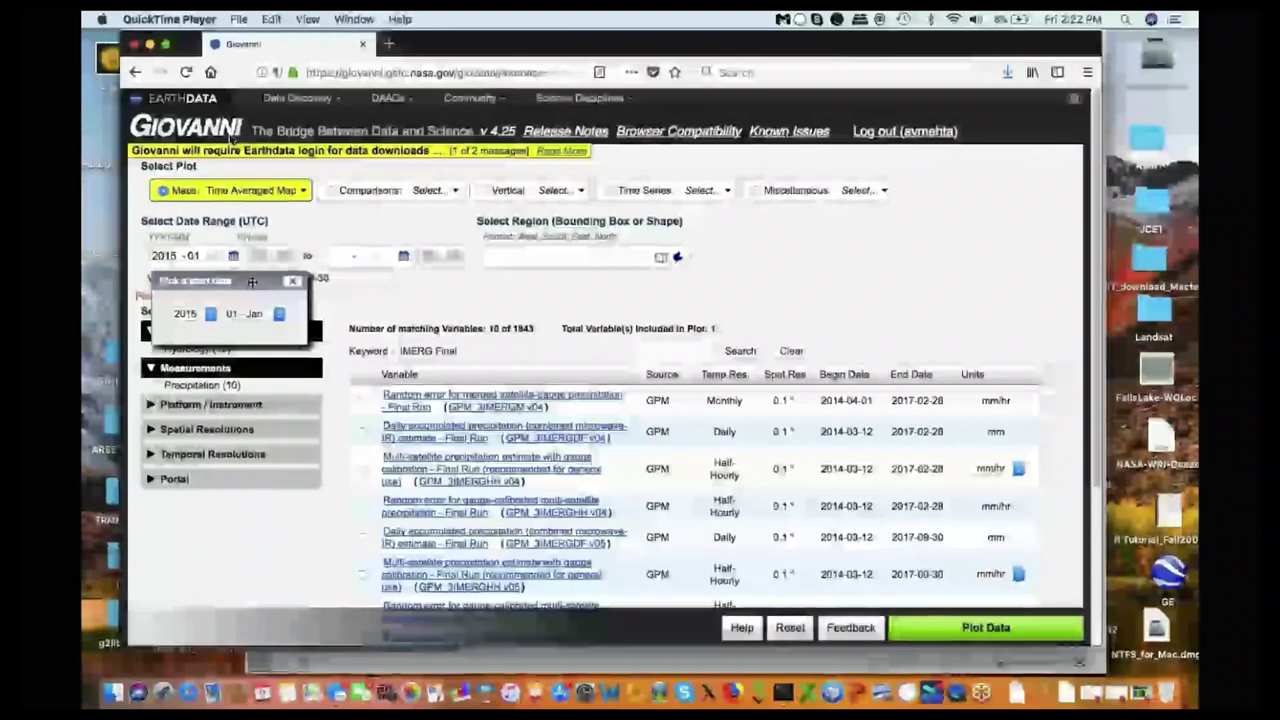
Step: Set the end of the date range to December 2016 and close the date picker
left_click(403, 257)
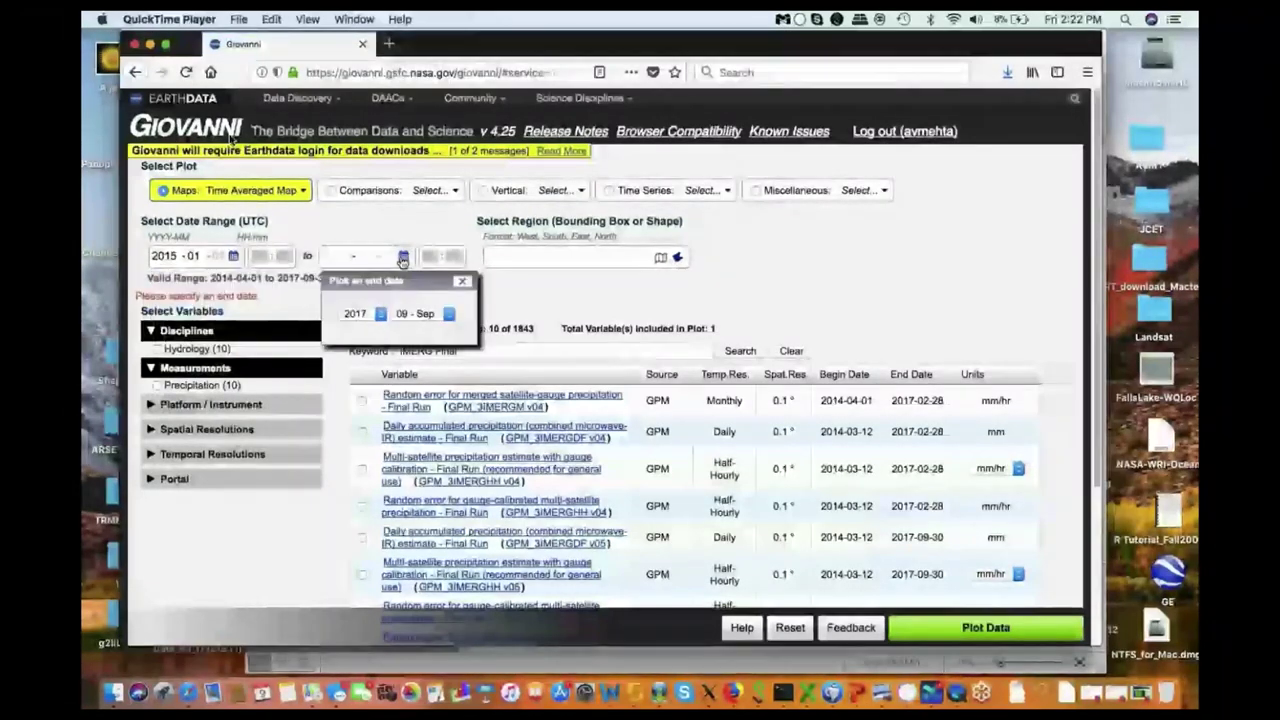
left_click(358, 314)
left_click(363, 328)
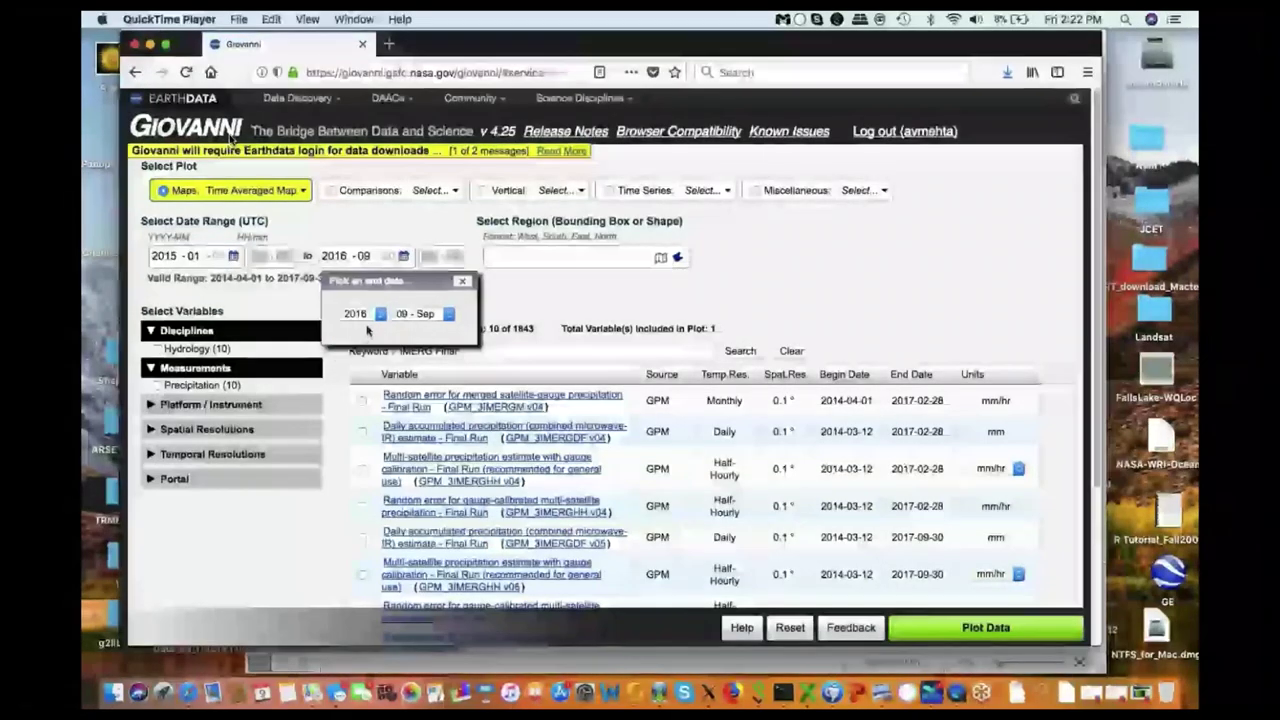
left_click(425, 314)
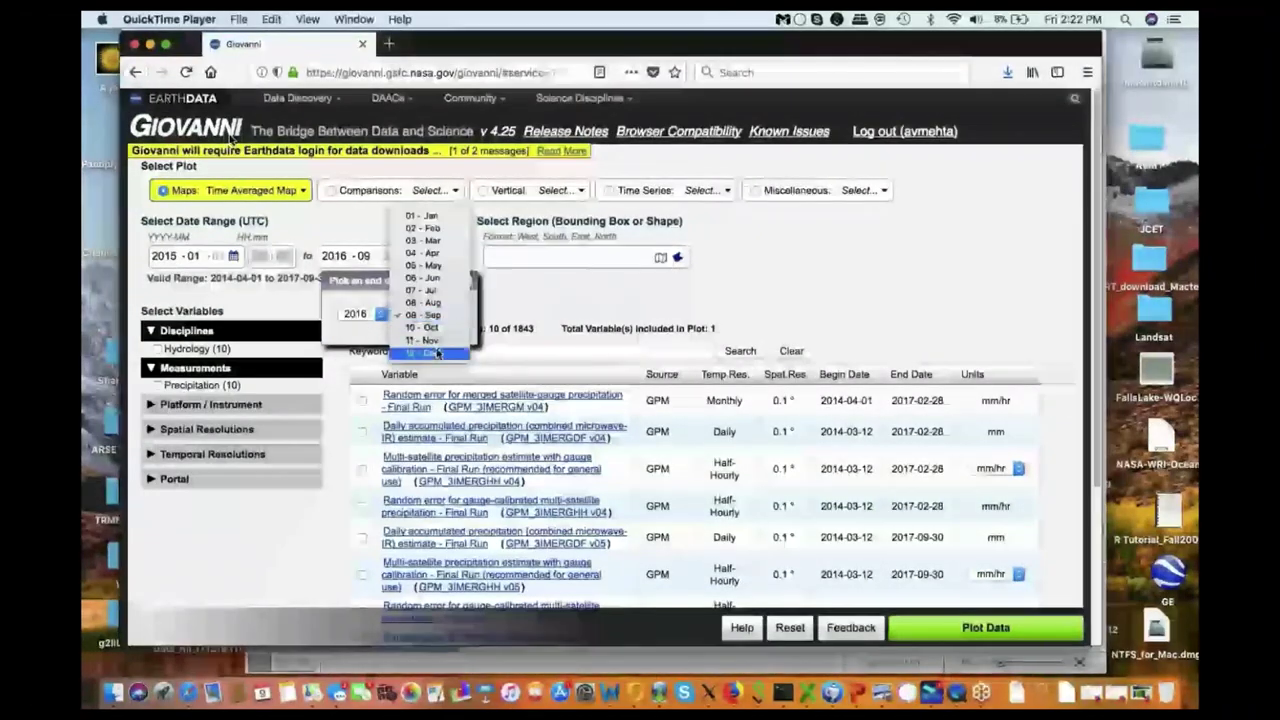
left_click(437, 353)
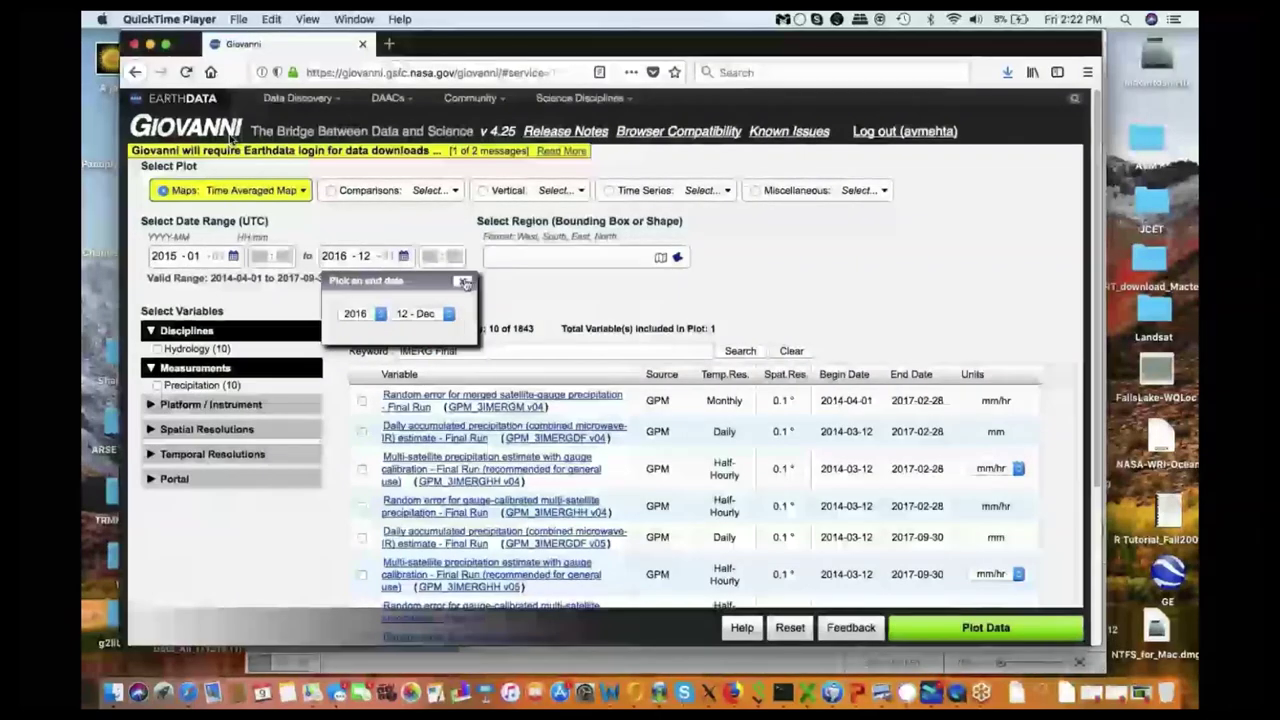
left_click(464, 283)
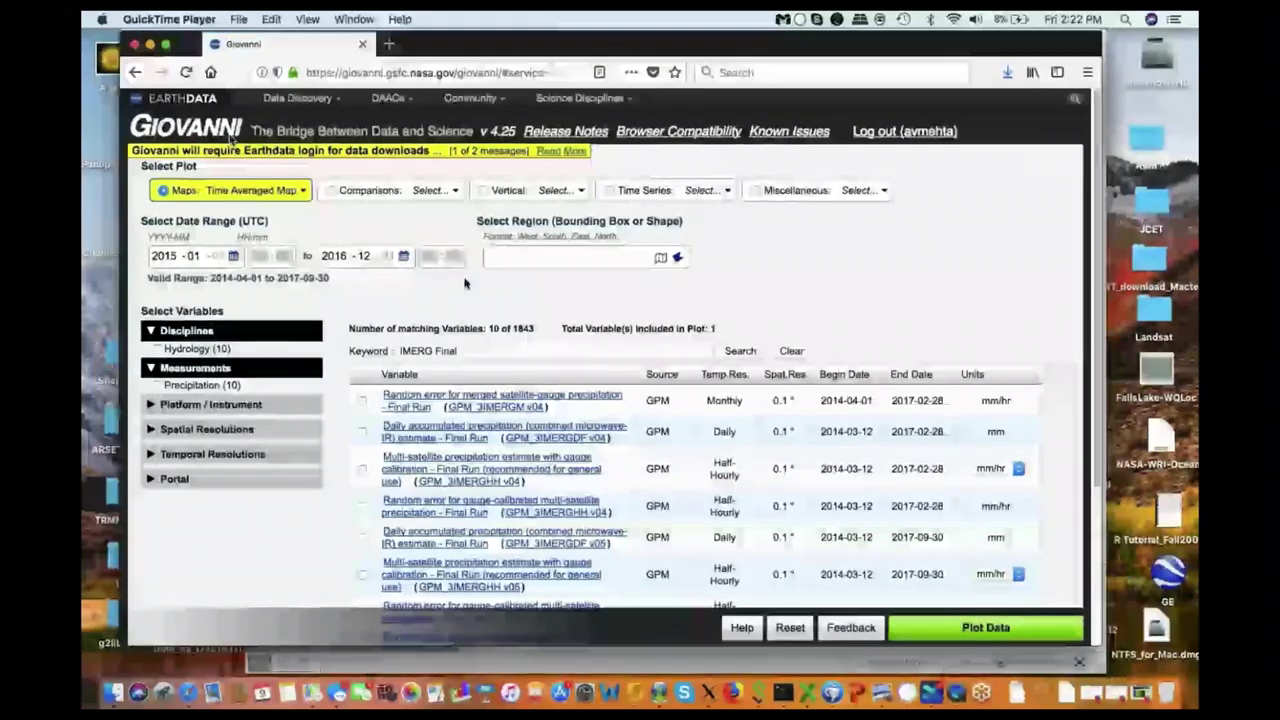
Step: Find the Mekong watershed among the watershed shapes with "meko" and set it as the plot region
left_click(661, 259)
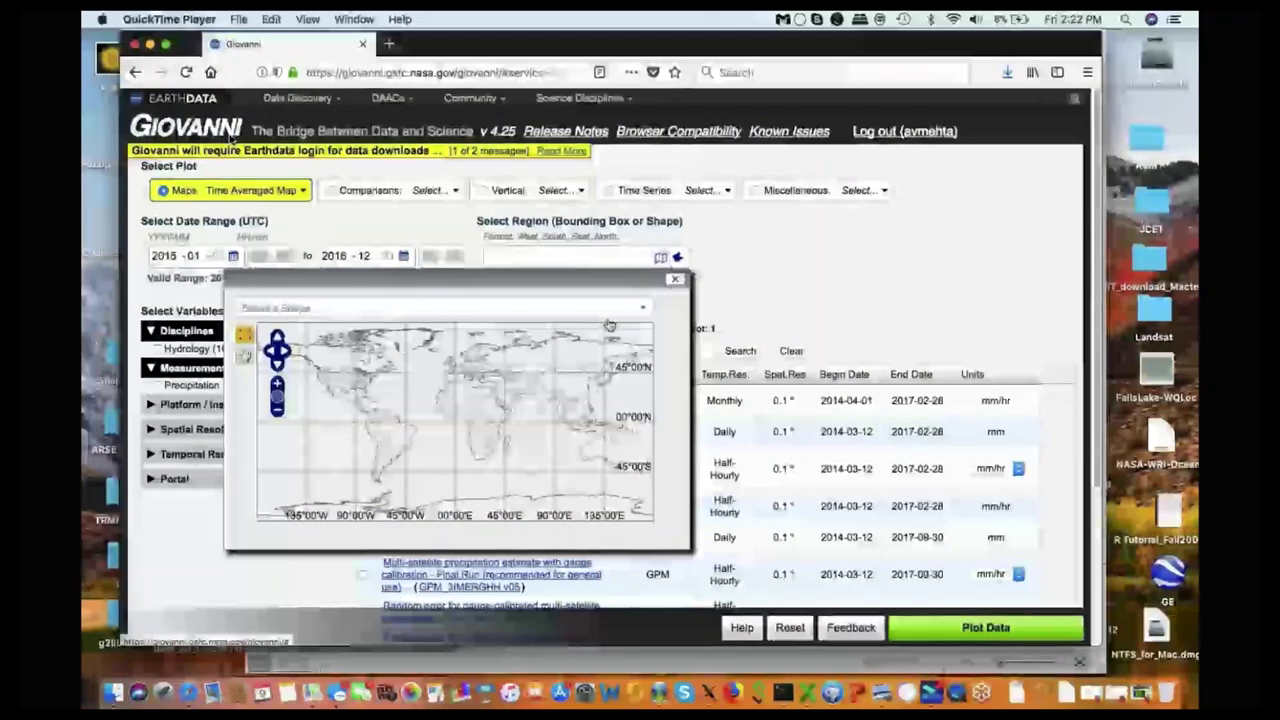
left_click(676, 281)
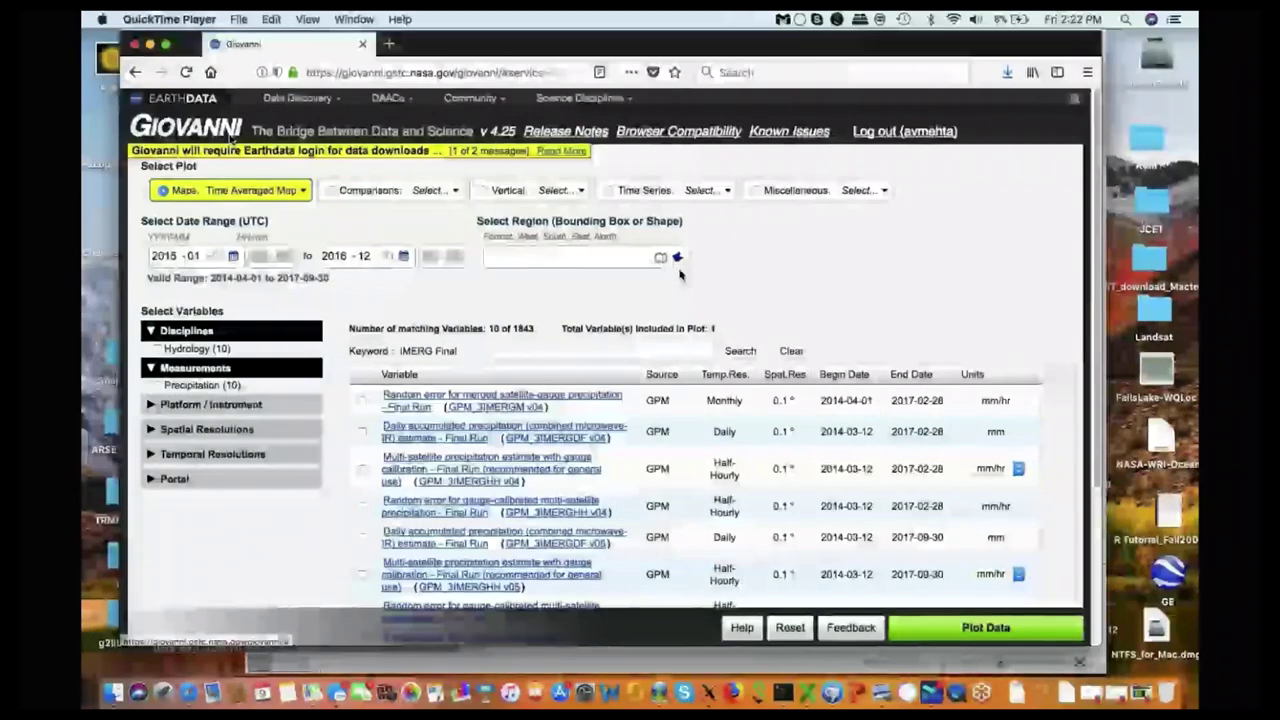
left_click(678, 258)
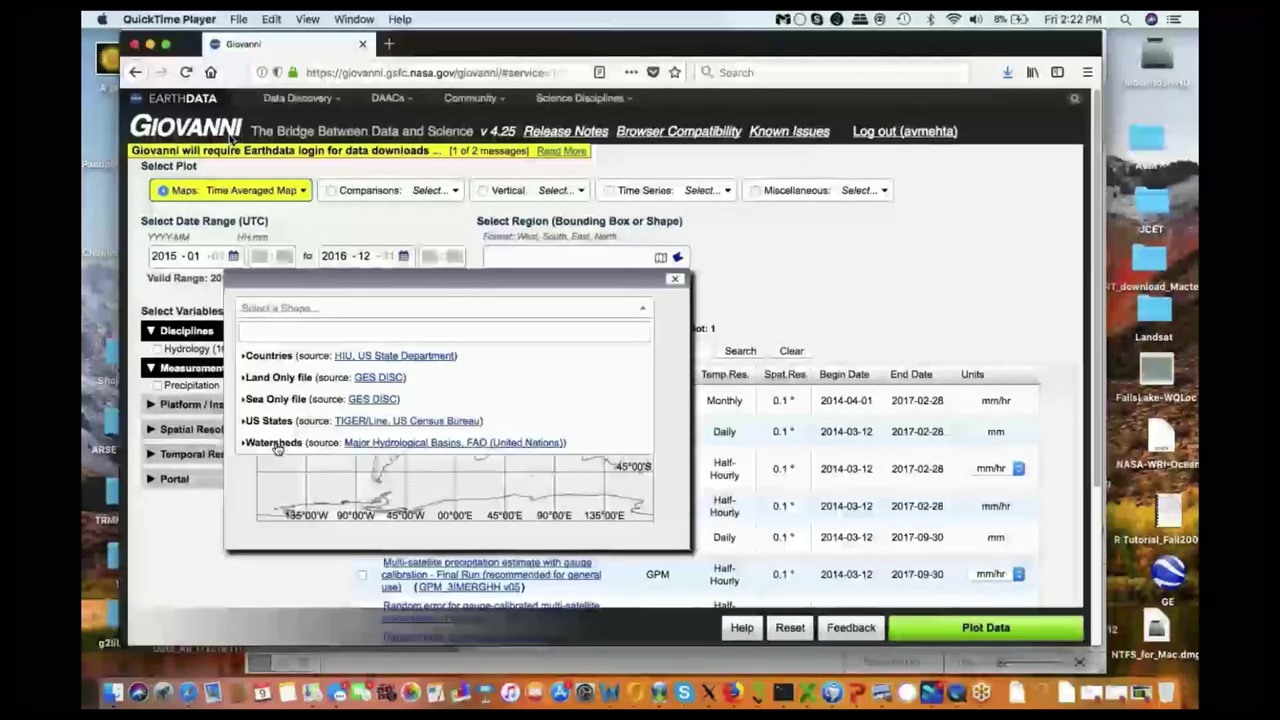
left_click(276, 446)
left_click(297, 333)
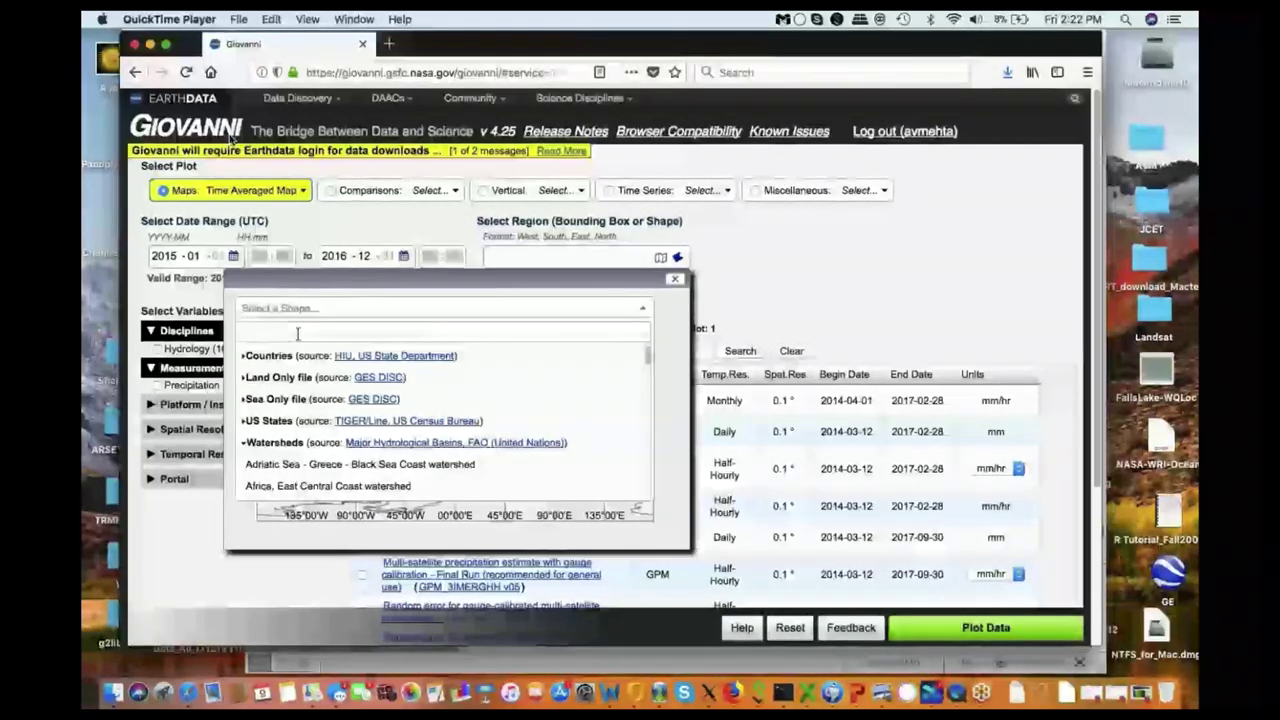
type("meko")
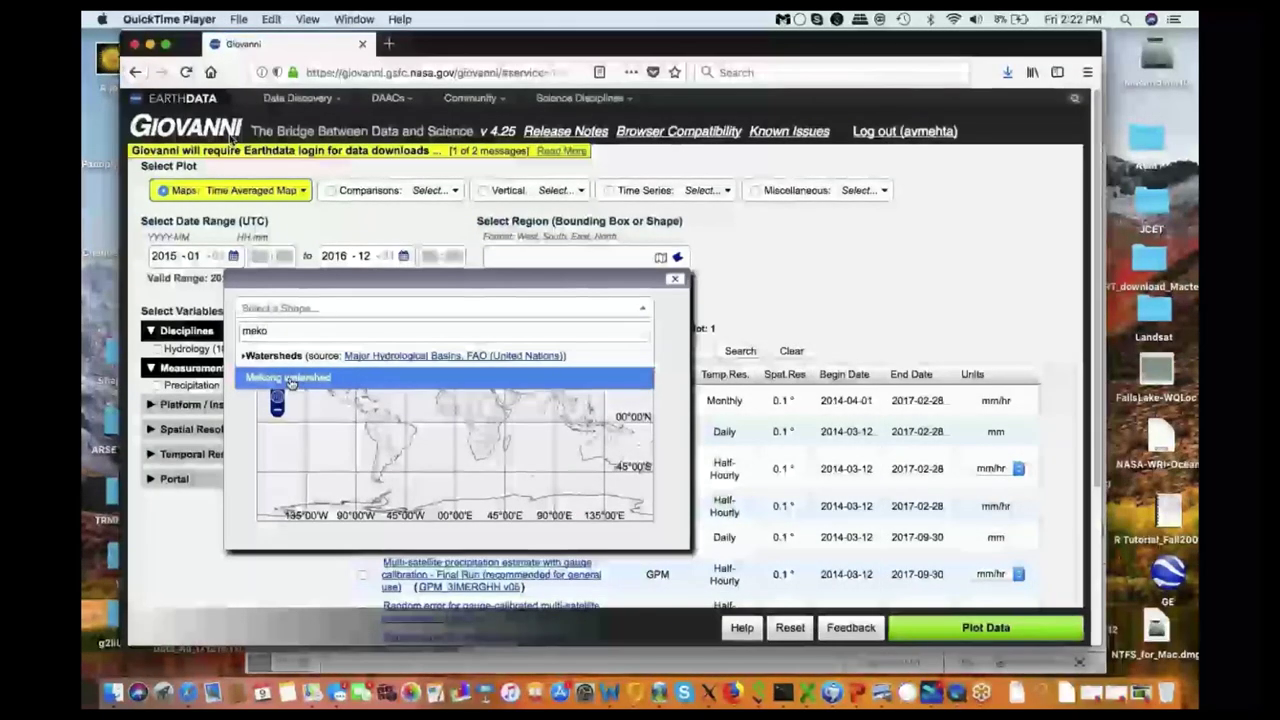
left_click(290, 379)
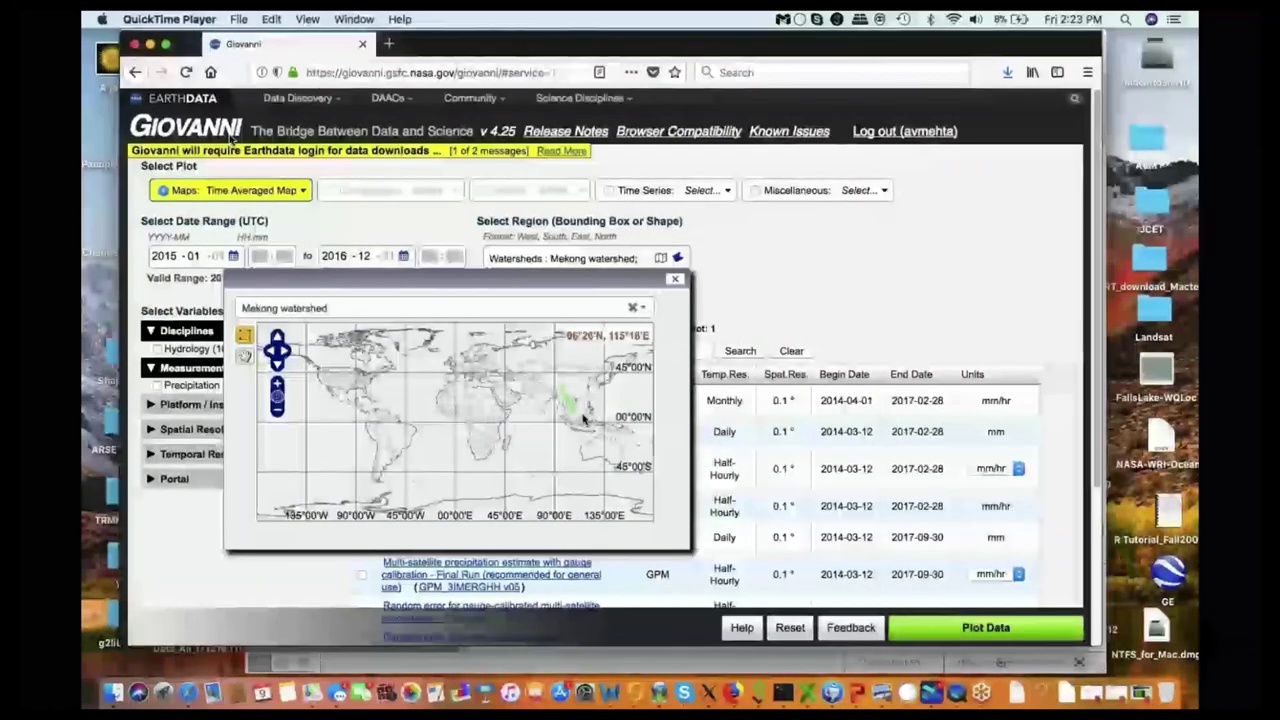
left_click(676, 282)
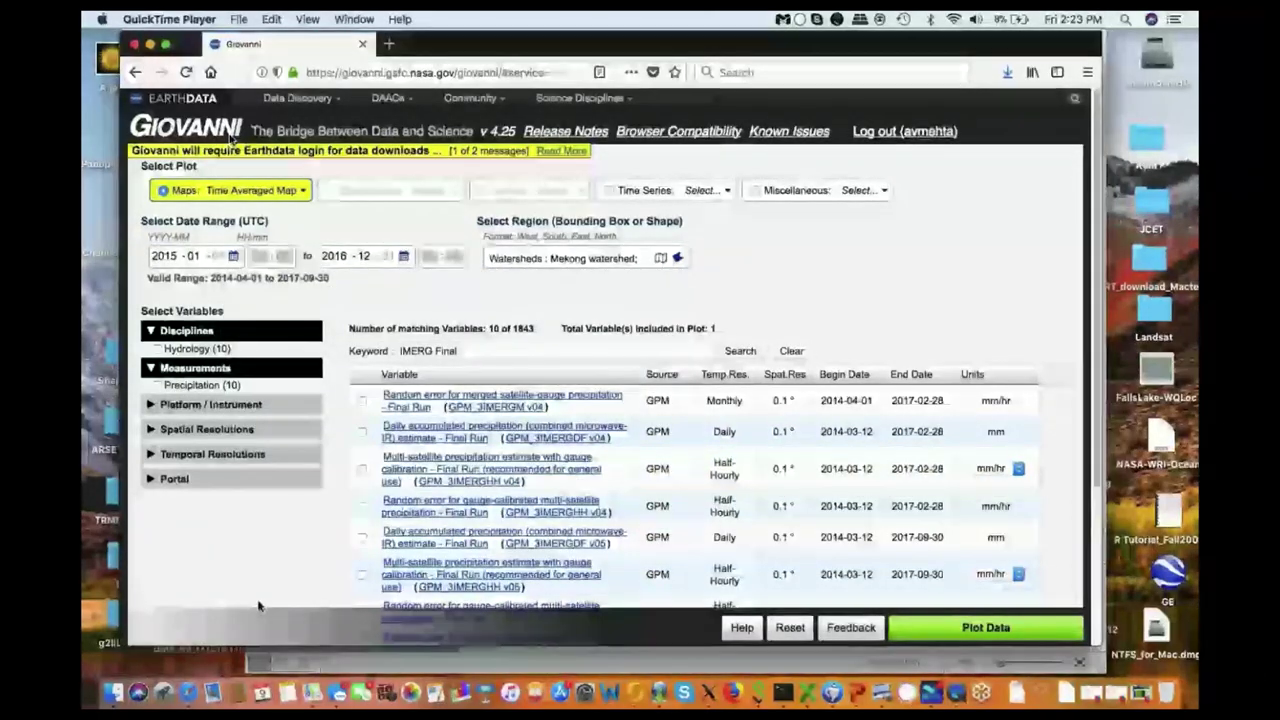
Step: View the rest of the Giovanni demonstration through the time averaged map's download files and close the video
scroll(258, 606, "down", 1)
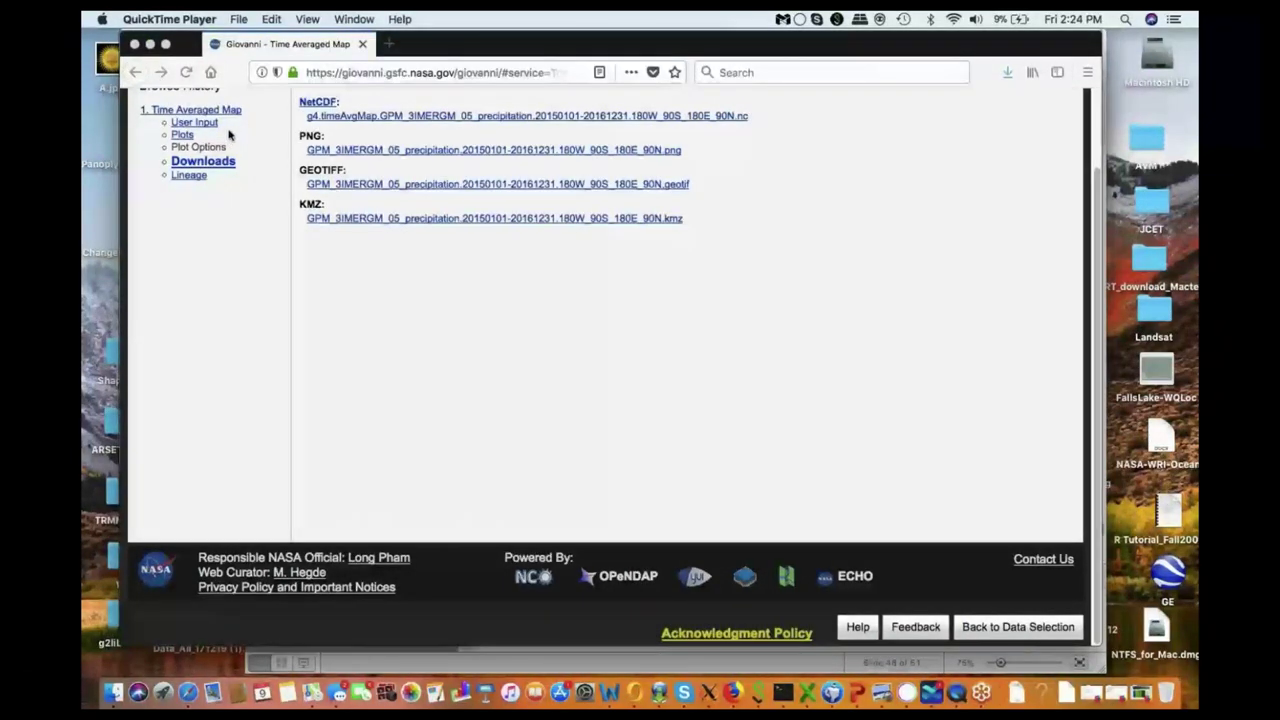
left_click(131, 39)
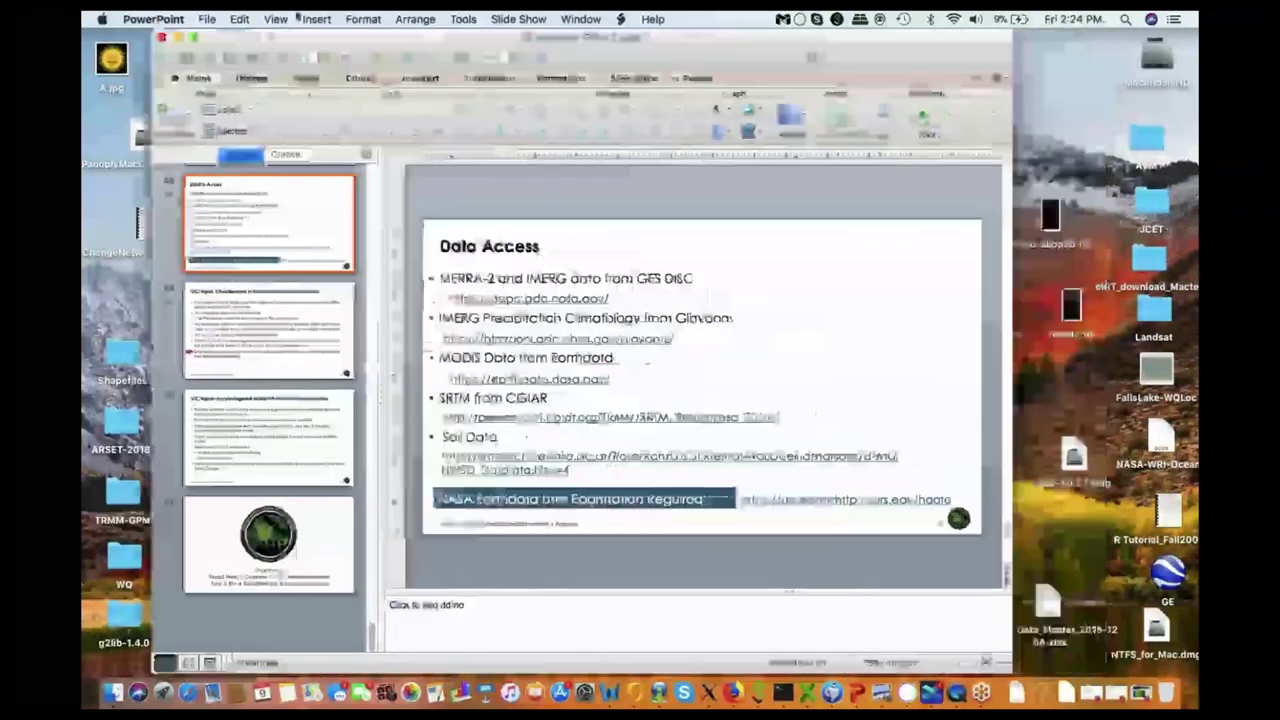